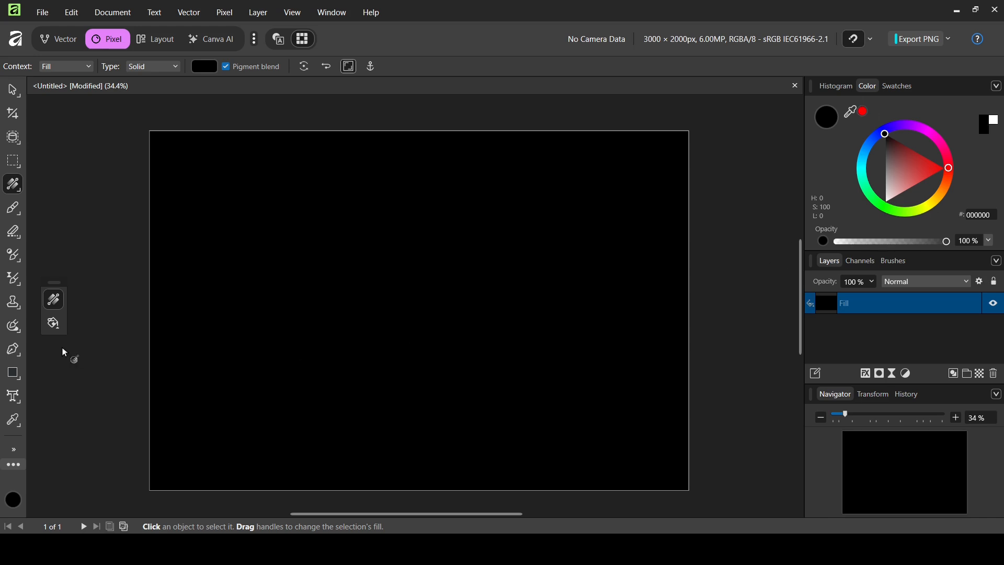
Add the artistic text "GOLD" to the black canvas and set its font size to 900 pt.
left_click(15, 396)
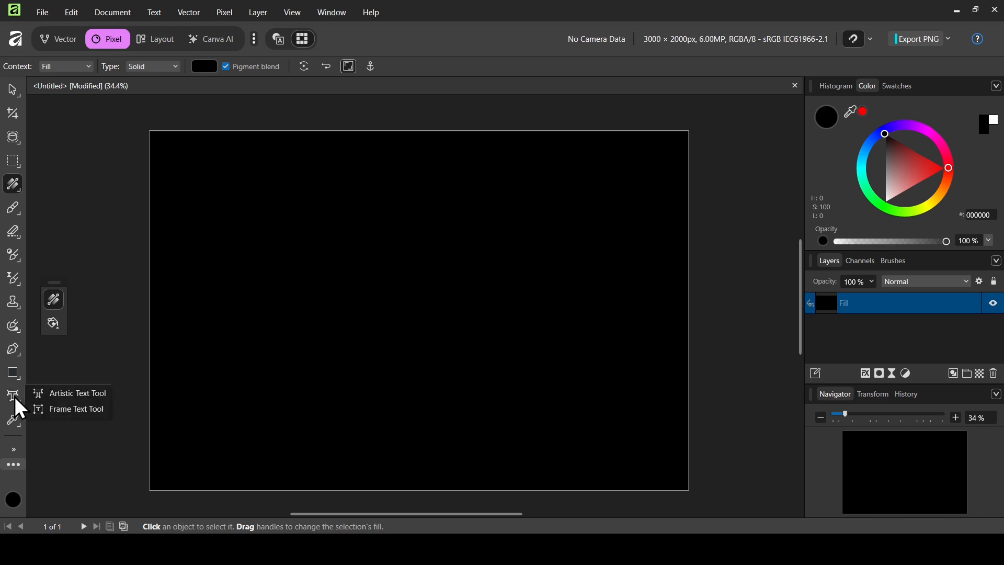
left_click(83, 397)
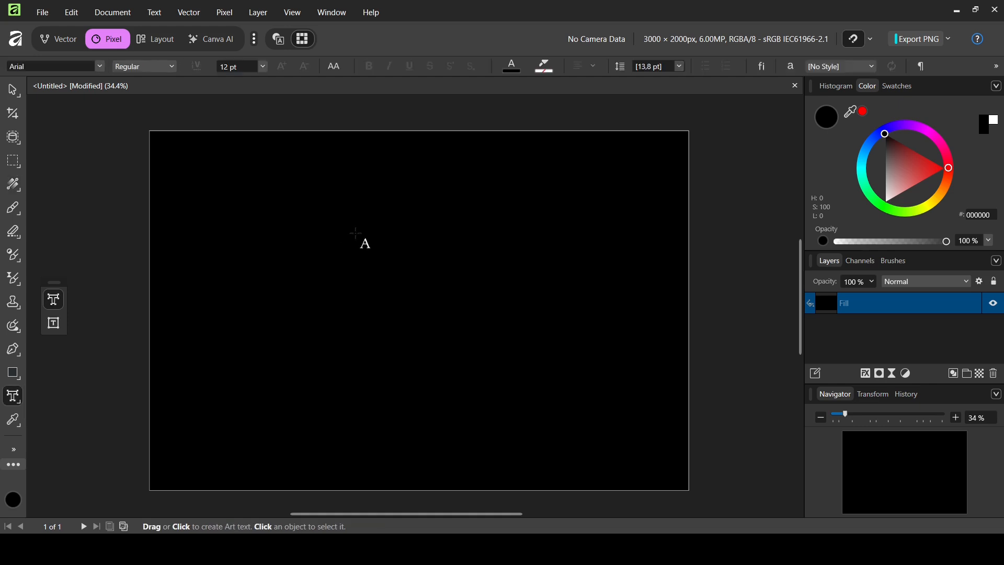
left_click(271, 279)
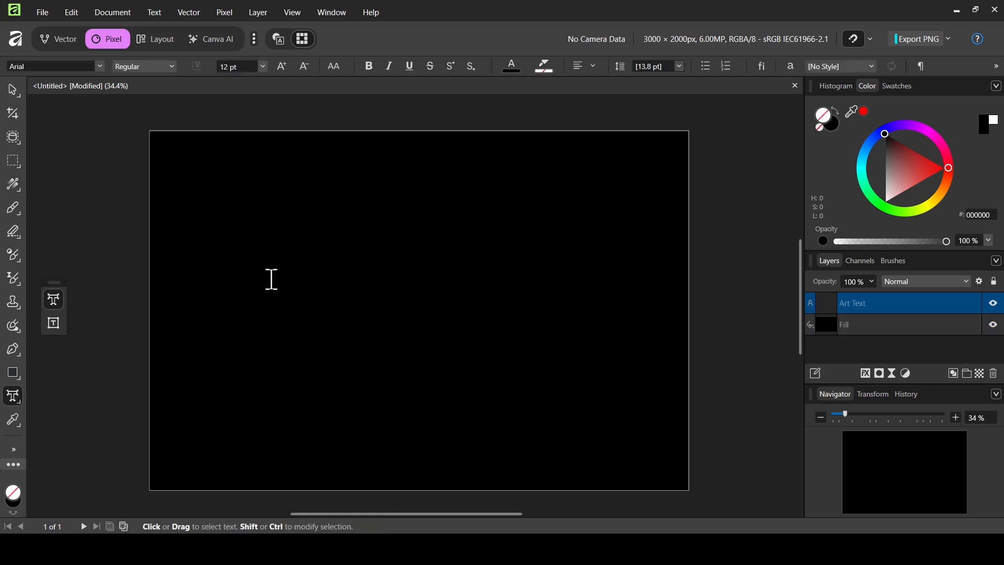
type("GOLD")
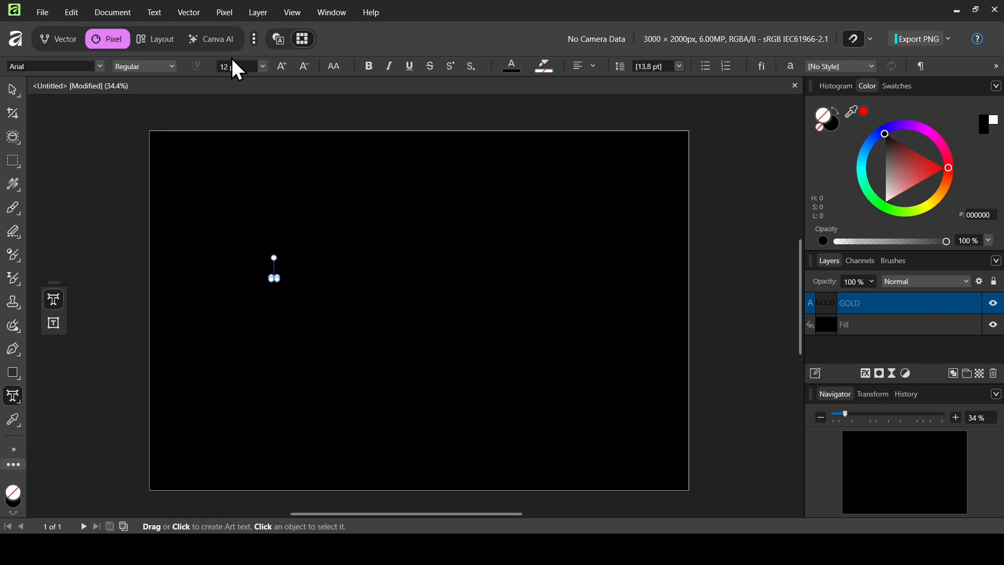
type("900")
key("Return")
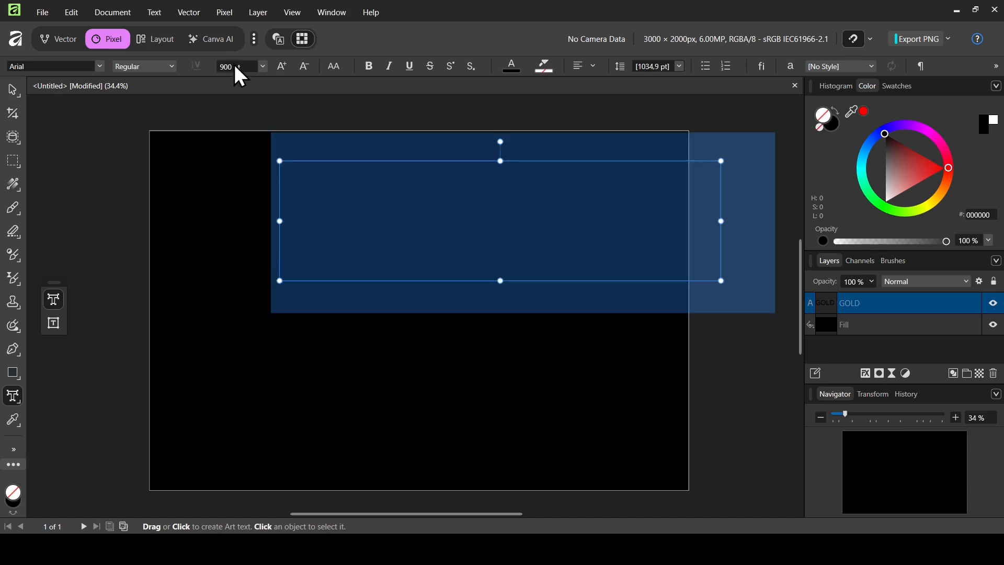
Color the GOLD text white (FFFFFF) and move it to the center of the canvas.
left_click_drag(903, 156, 881, 224)
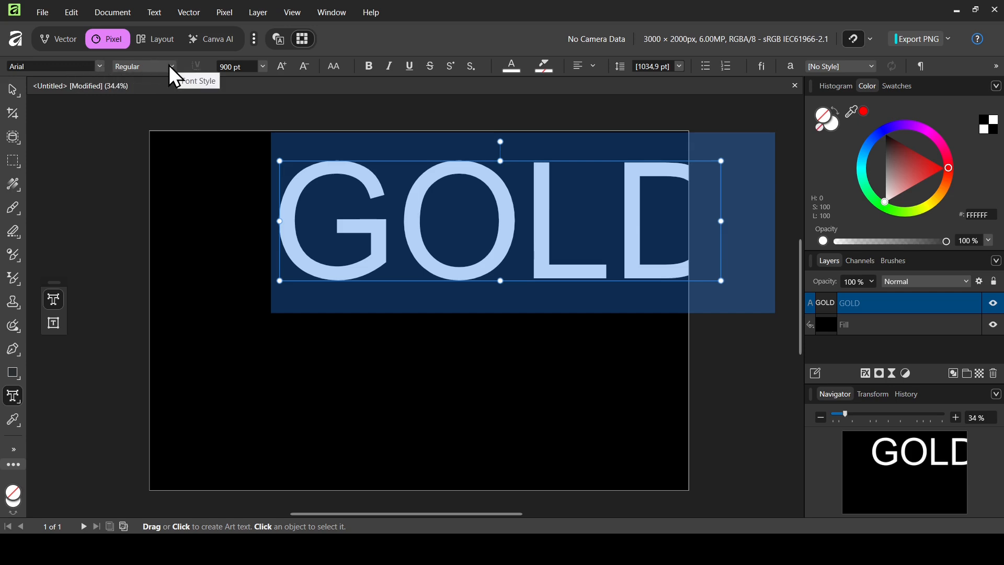
left_click(17, 94)
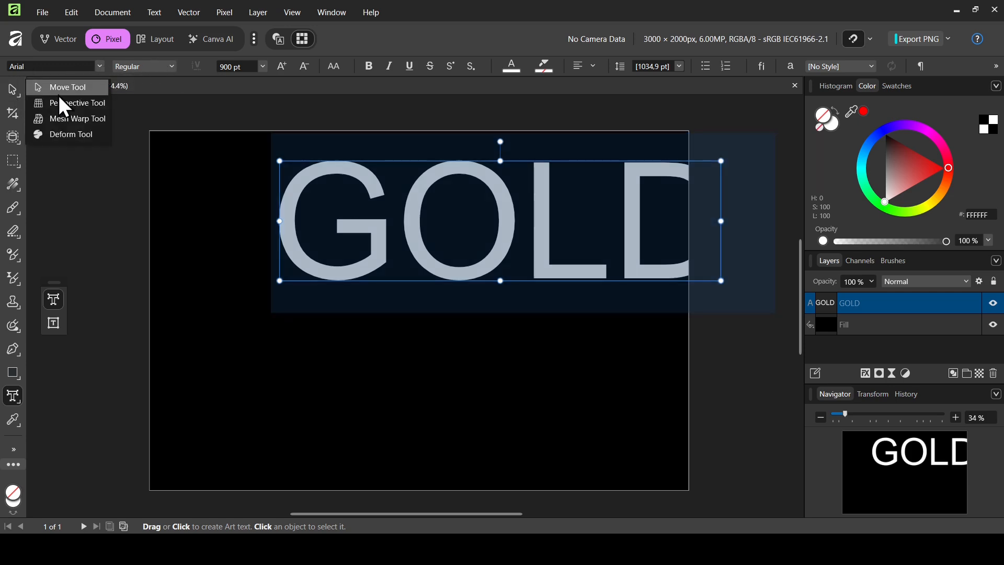
left_click(59, 93)
left_click_drag(507, 198, 432, 303)
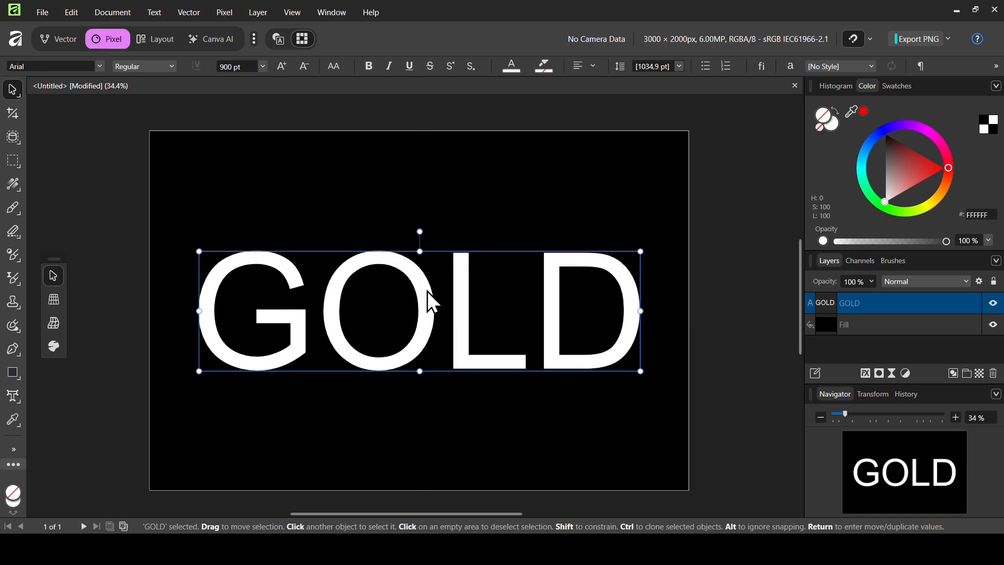
Paste the copied gold texture image beneath the GOLD text layer and clip it to the lettering with a clipping mask.
key("ctrl+v")
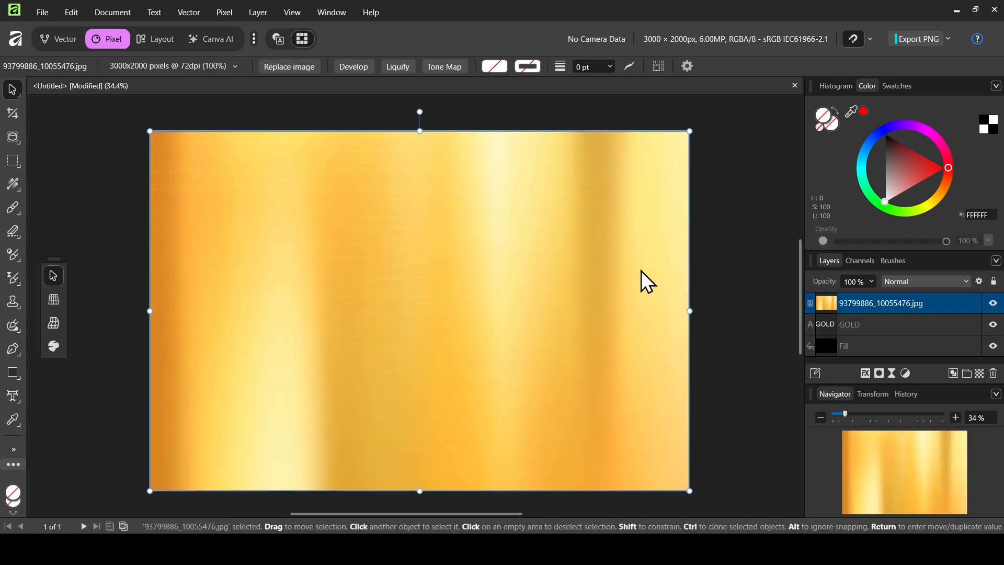
left_click_drag(827, 301, 831, 332)
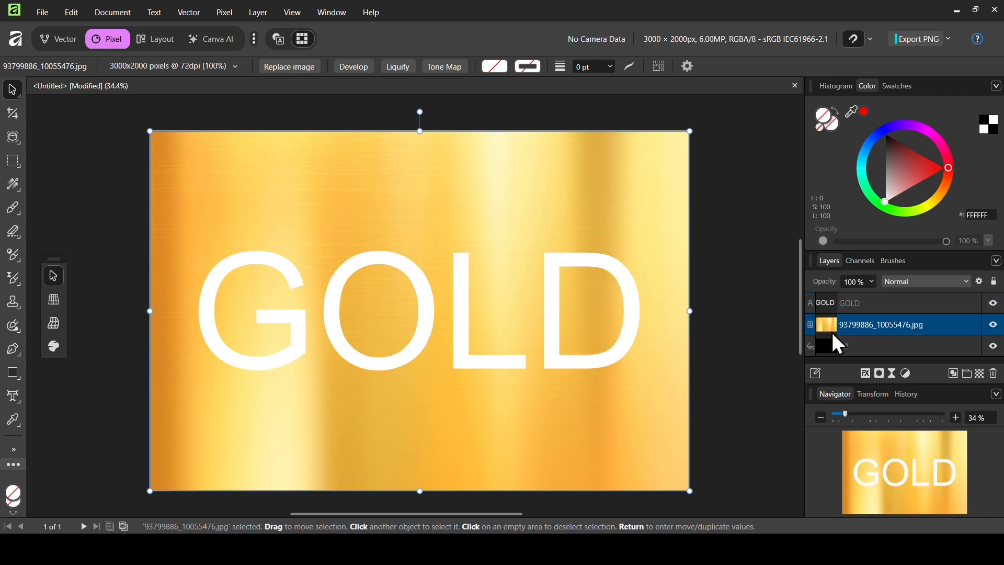
left_click(829, 302)
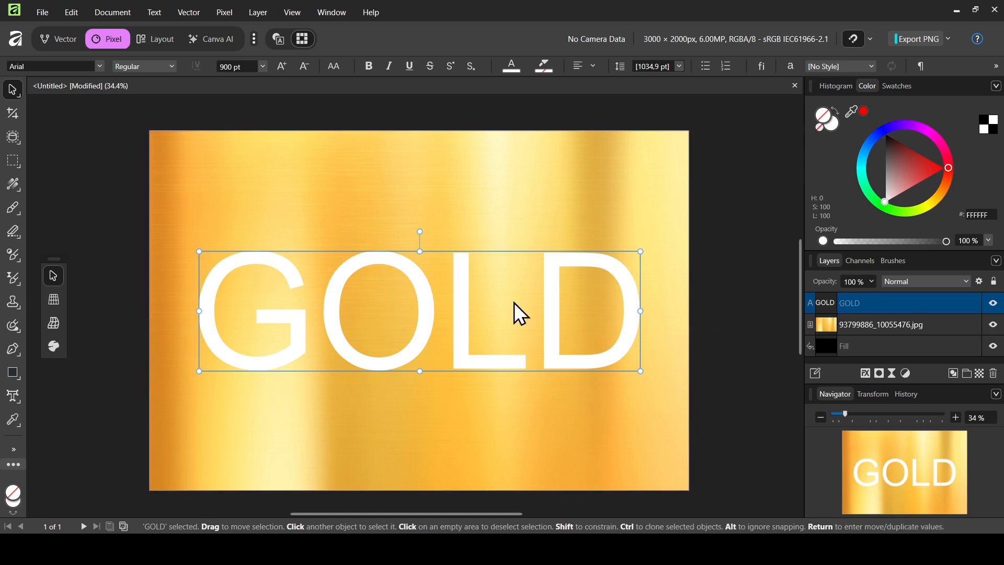
right_click(829, 310)
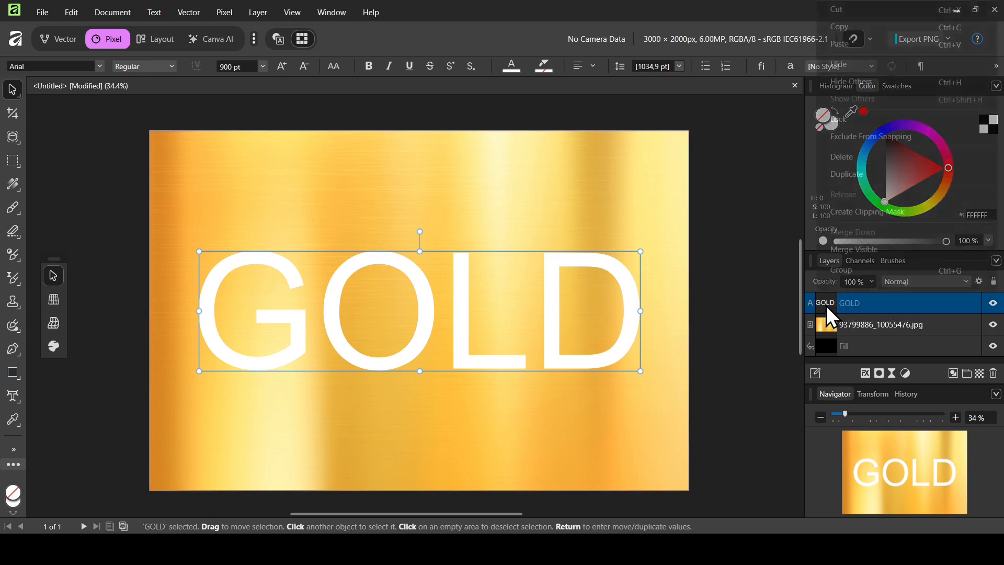
left_click(909, 212)
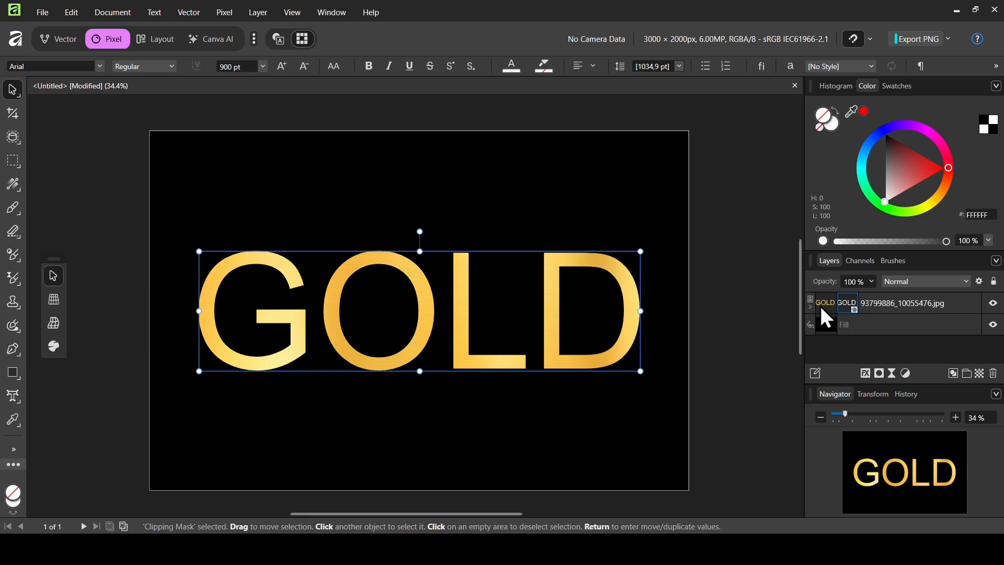
Apply a Bevel / Emboss layer effect of type Outer to the clipped gold image layer.
left_click_drag(848, 303, 888, 293)
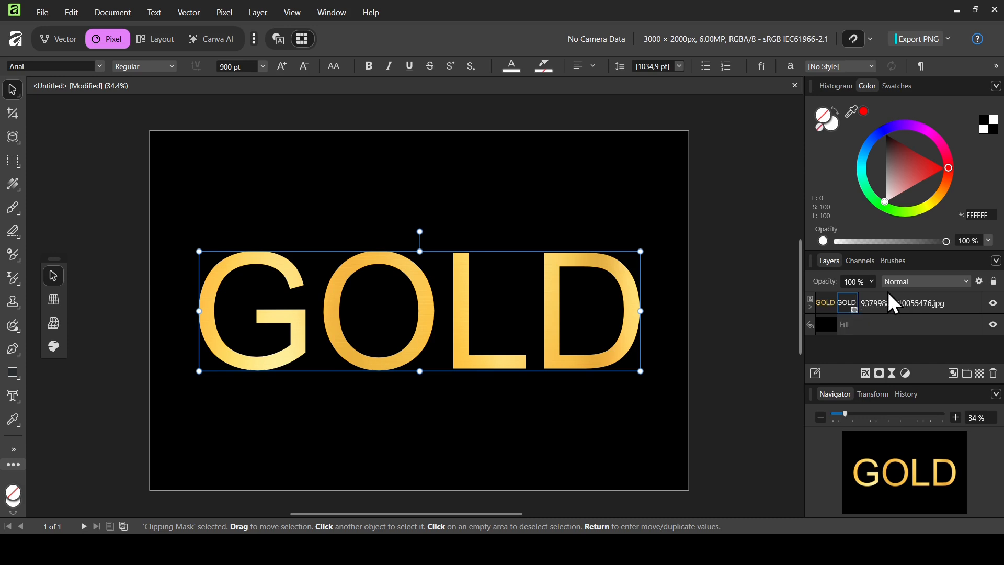
left_click(831, 303)
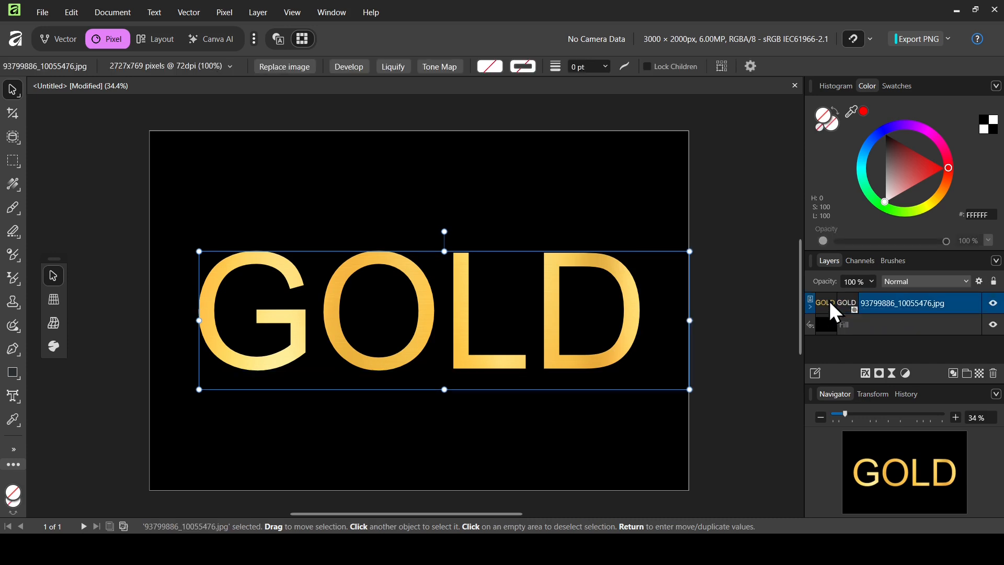
left_click(868, 372)
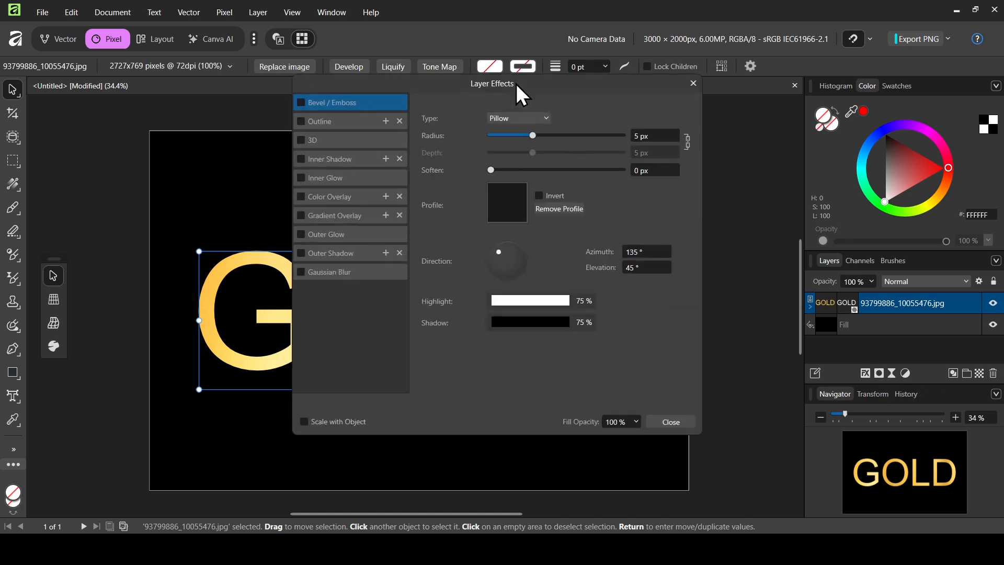
left_click_drag(516, 84, 773, 119)
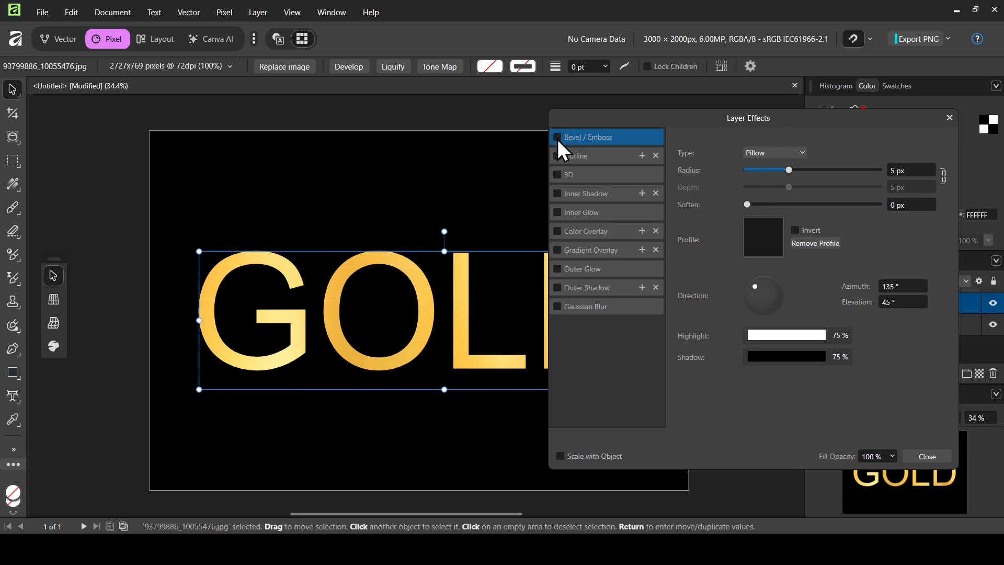
left_click(558, 137)
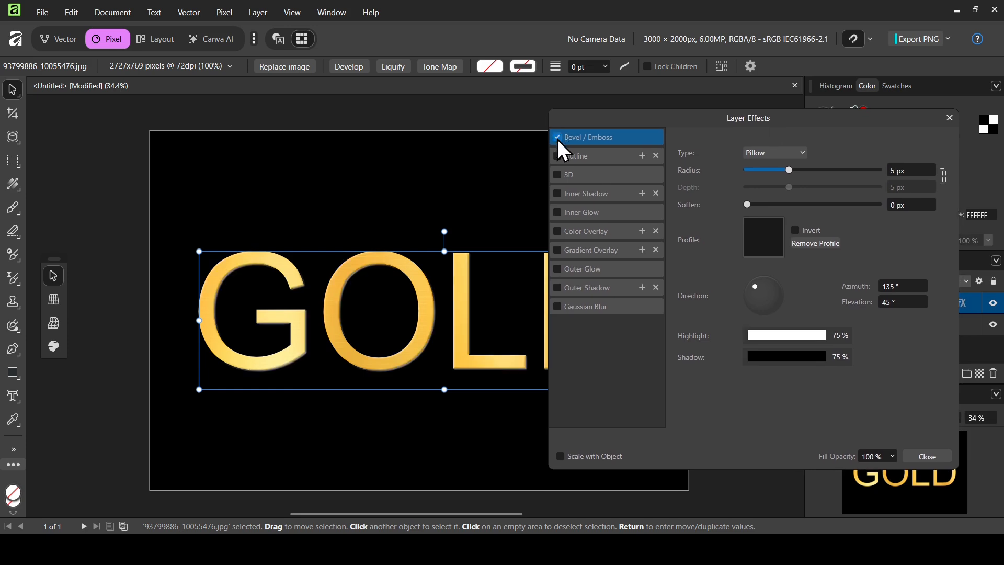
left_click(784, 153)
left_click(767, 181)
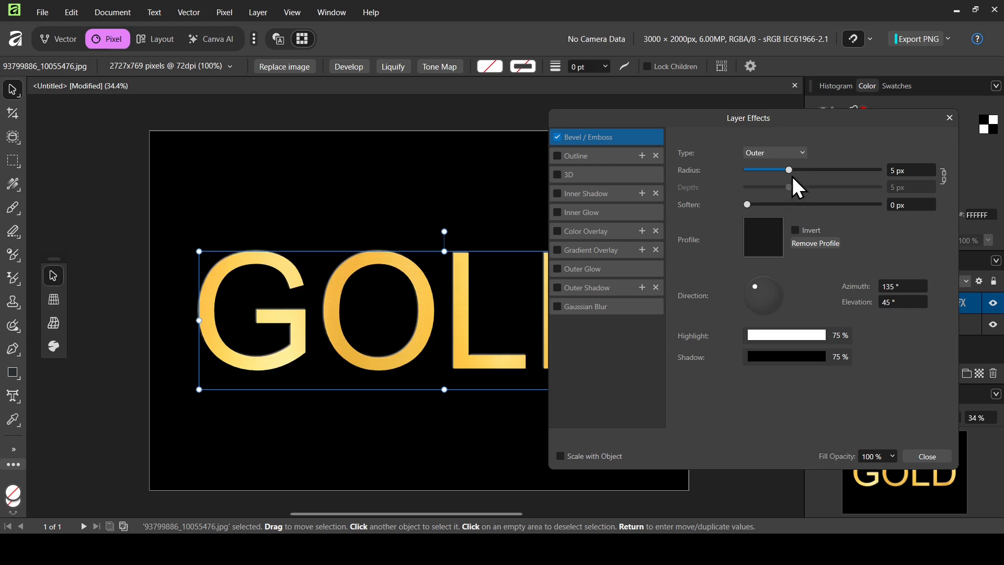
left_click_drag(794, 174, 794, 174)
Enable the 3D layer effect, unlink its radius from its depth, and set the radius to 12.9 px.
left_click(575, 175)
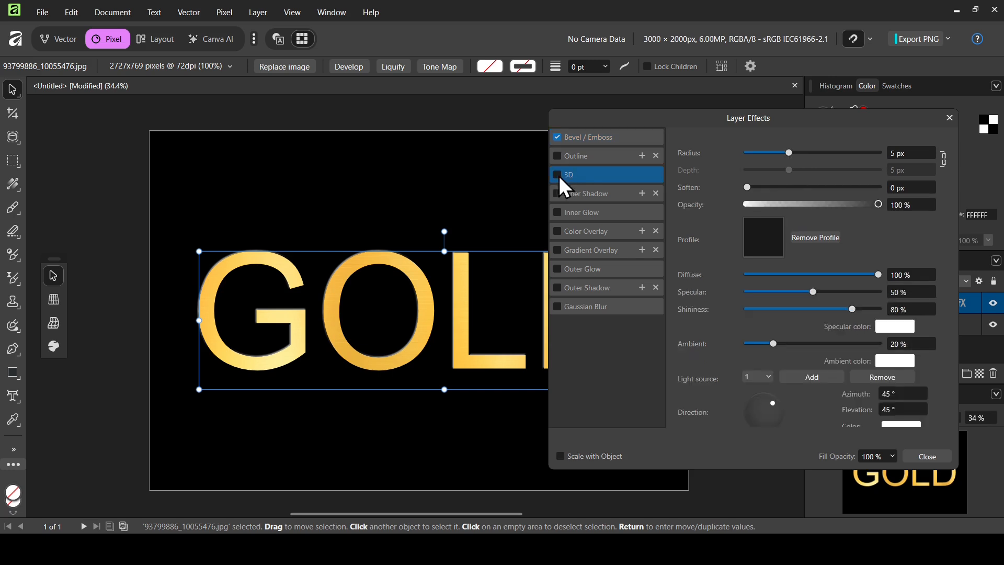
left_click(557, 174)
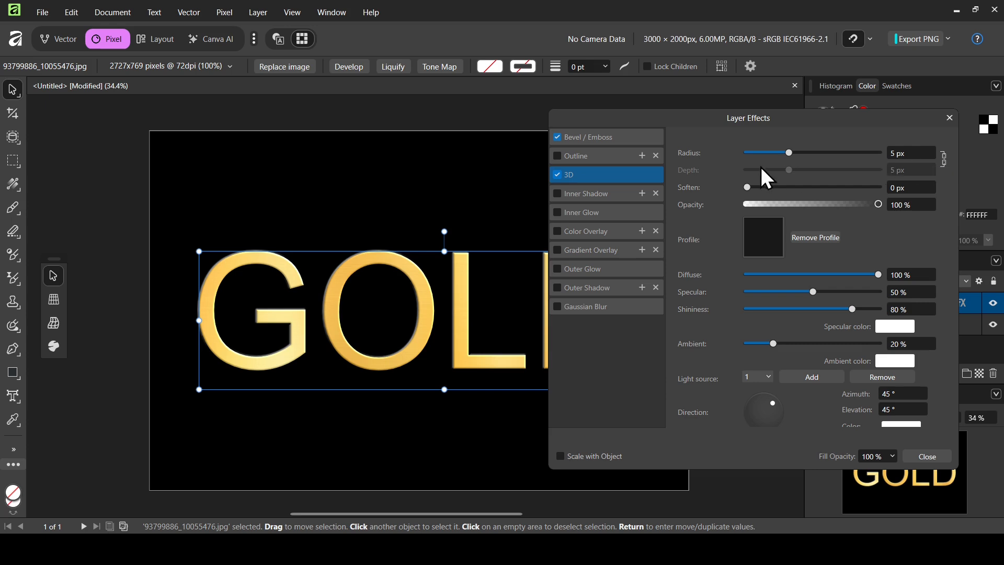
left_click(943, 156)
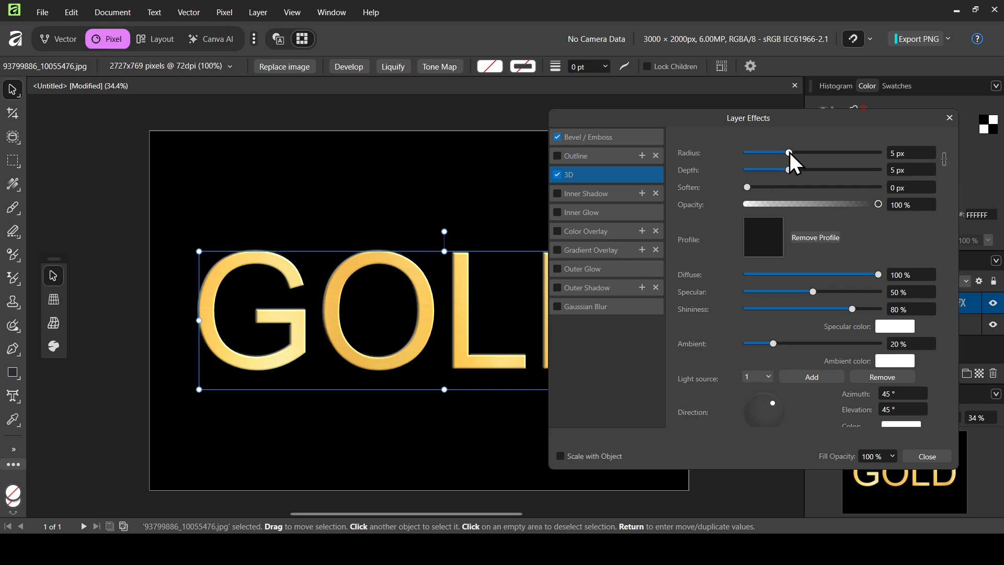
left_click_drag(790, 153, 809, 153)
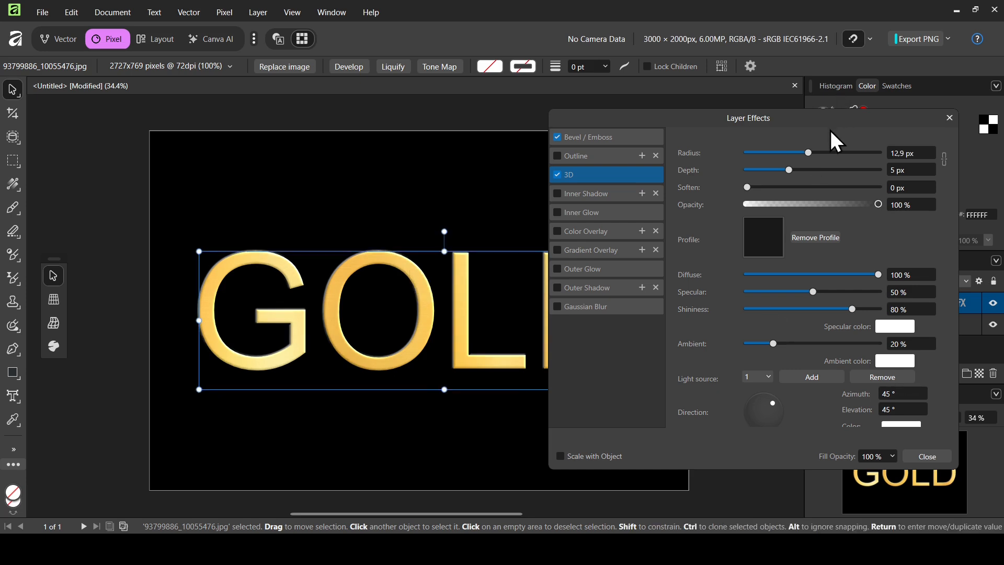
Set the 3D effect's depth to 100 px and close the layer effects.
left_click_drag(828, 111, 715, 94)
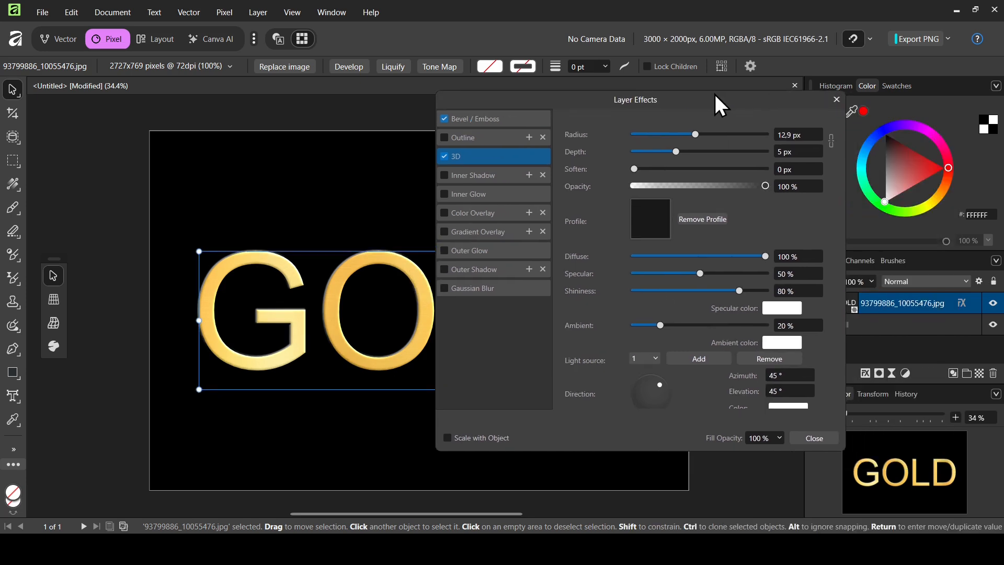
left_click(858, 413)
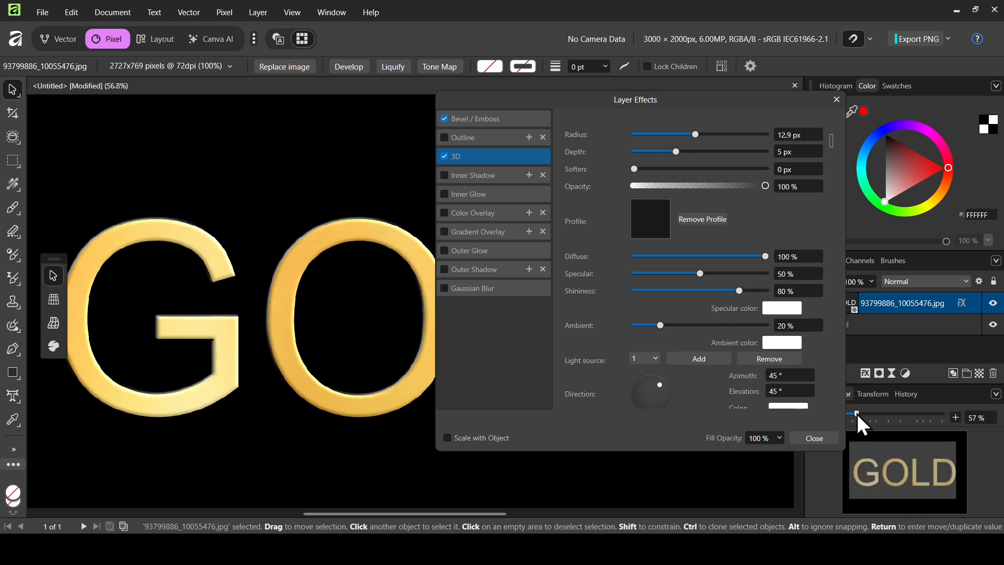
left_click_drag(858, 413, 857, 413)
left_click_drag(705, 97, 845, 83)
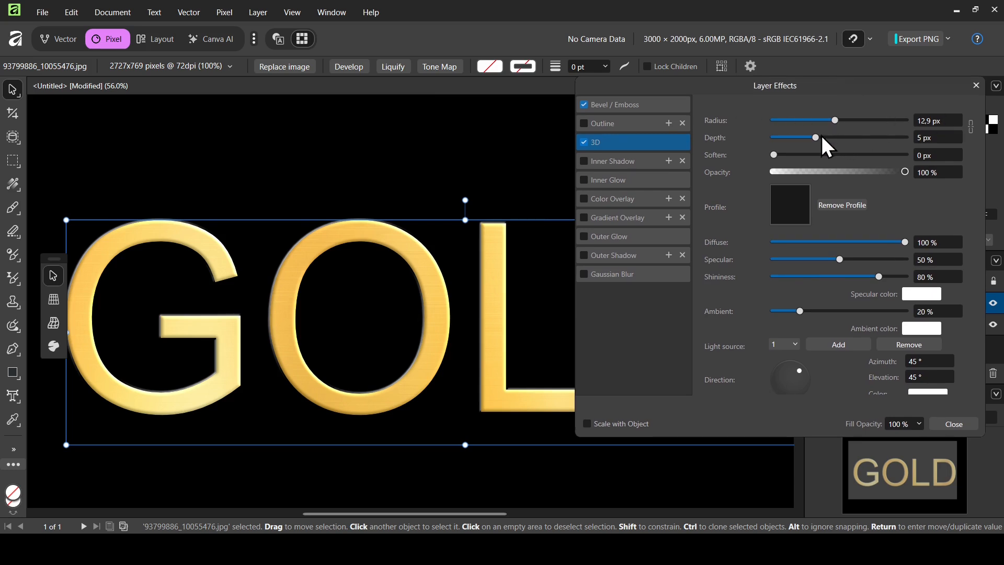
left_click_drag(821, 136, 958, 126)
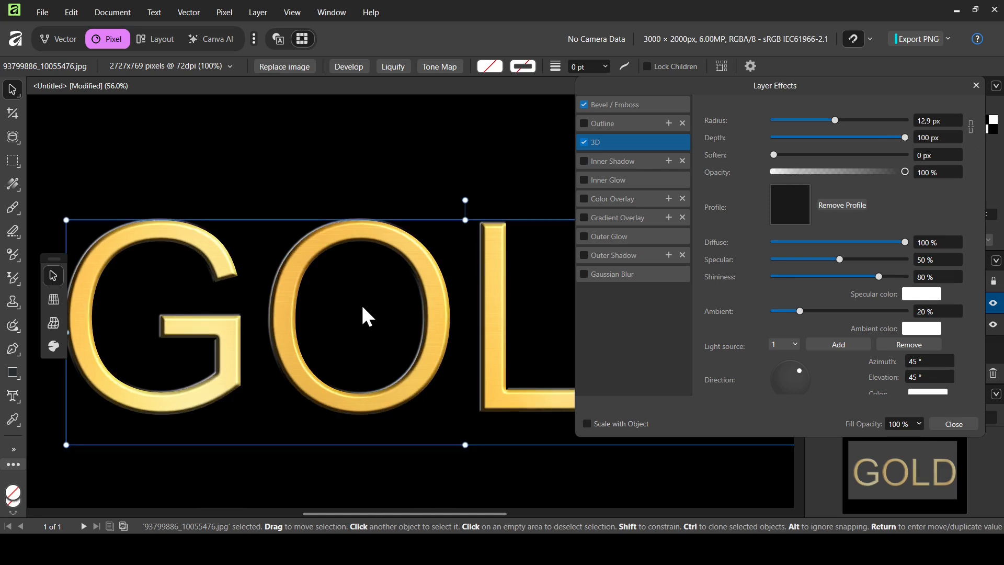
left_click_drag(833, 78, 754, 69)
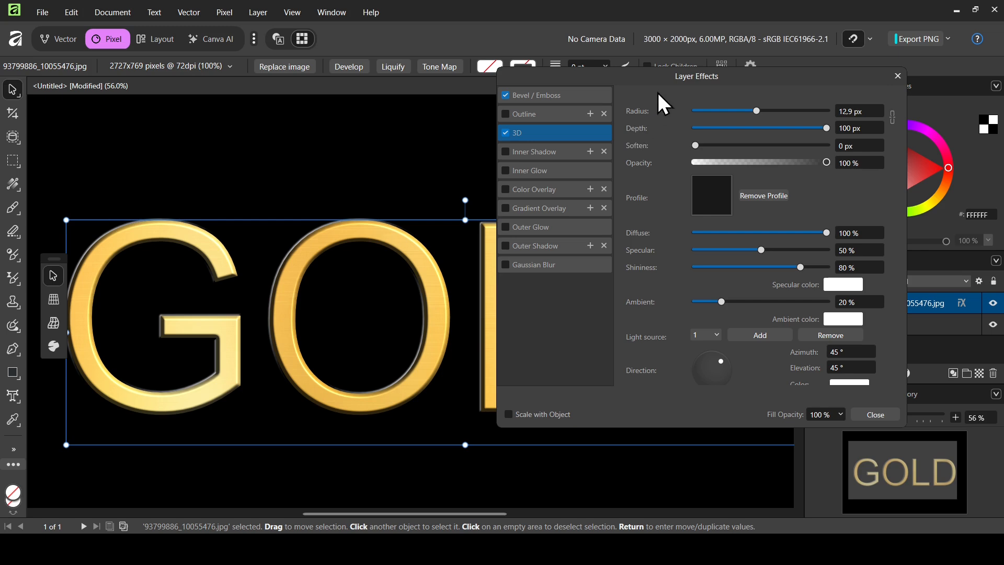
left_click(897, 76)
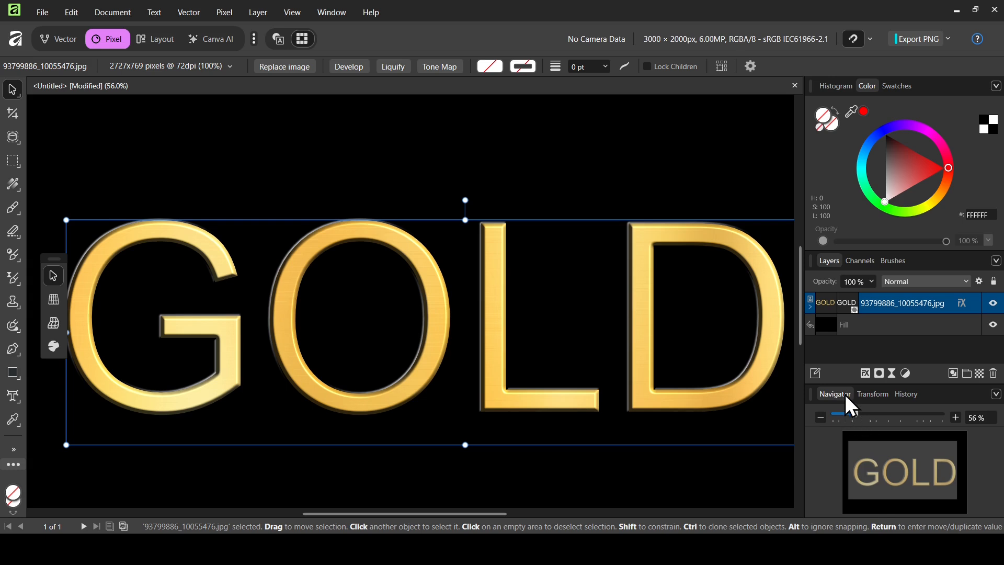
left_click_drag(851, 414, 849, 414)
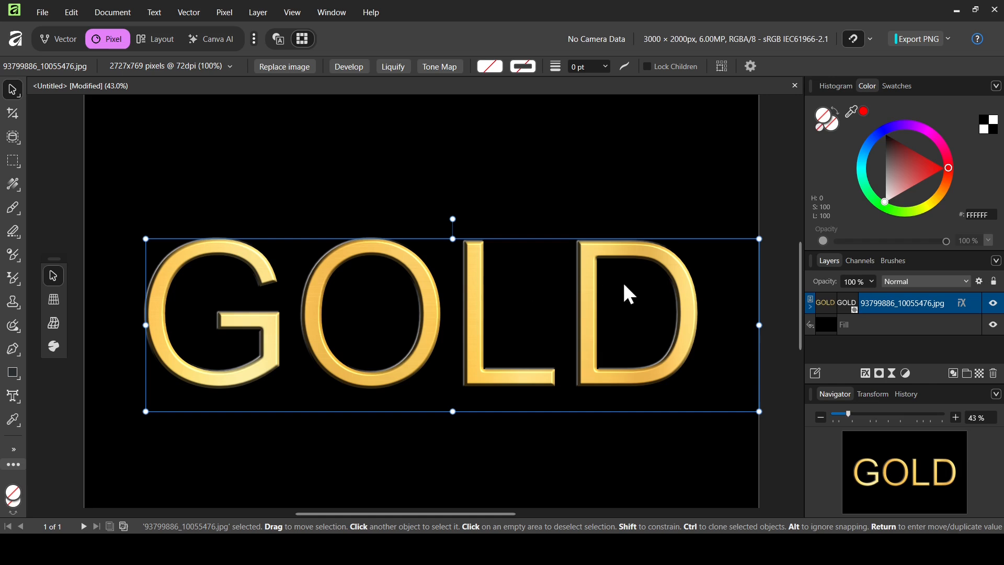
Replace the GOLD lettering in the image's clipping mask with the word AFFINITY using the Artistic Text tool.
left_click(849, 303)
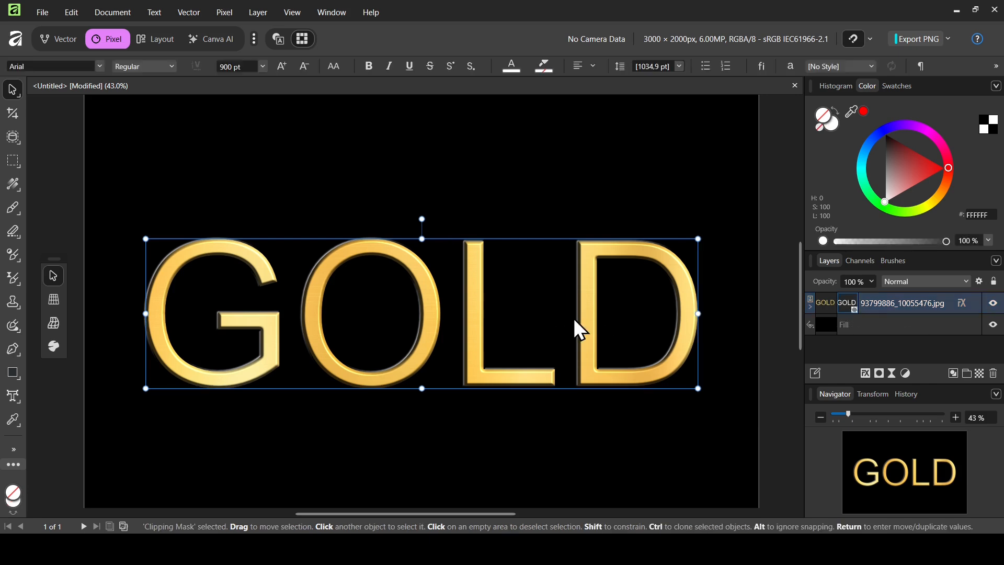
left_click(11, 401)
left_click(69, 395)
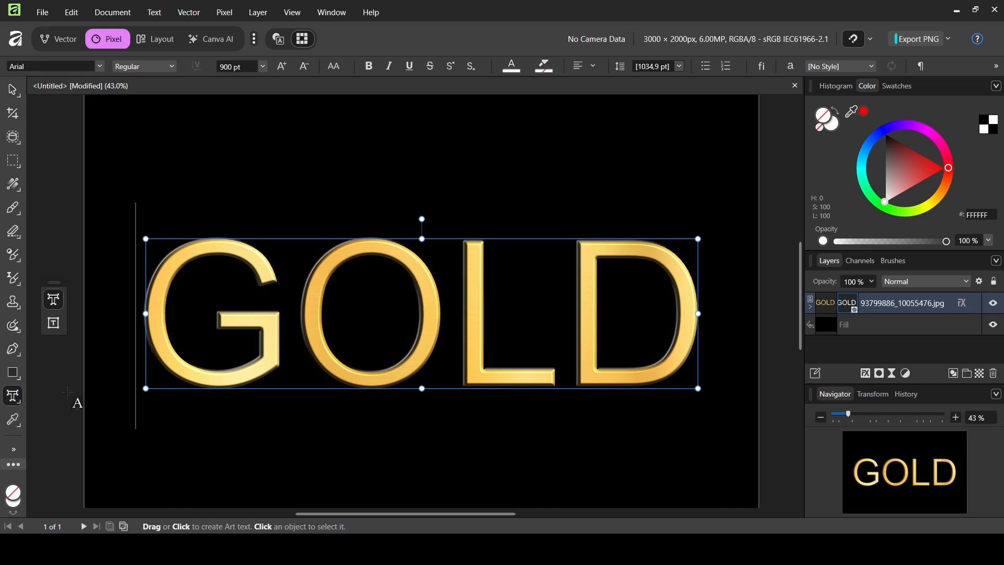
double_click(408, 300)
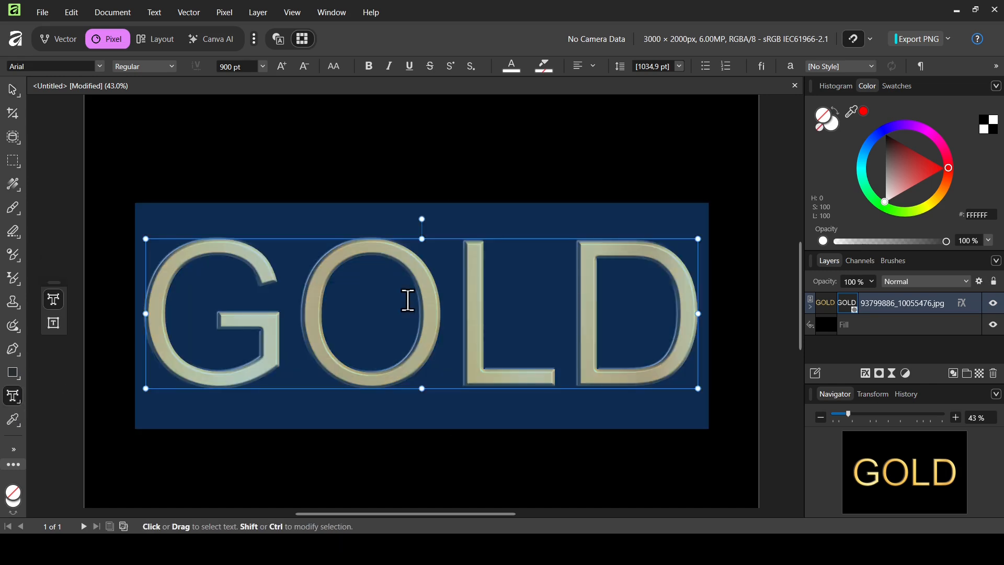
type("AFF")
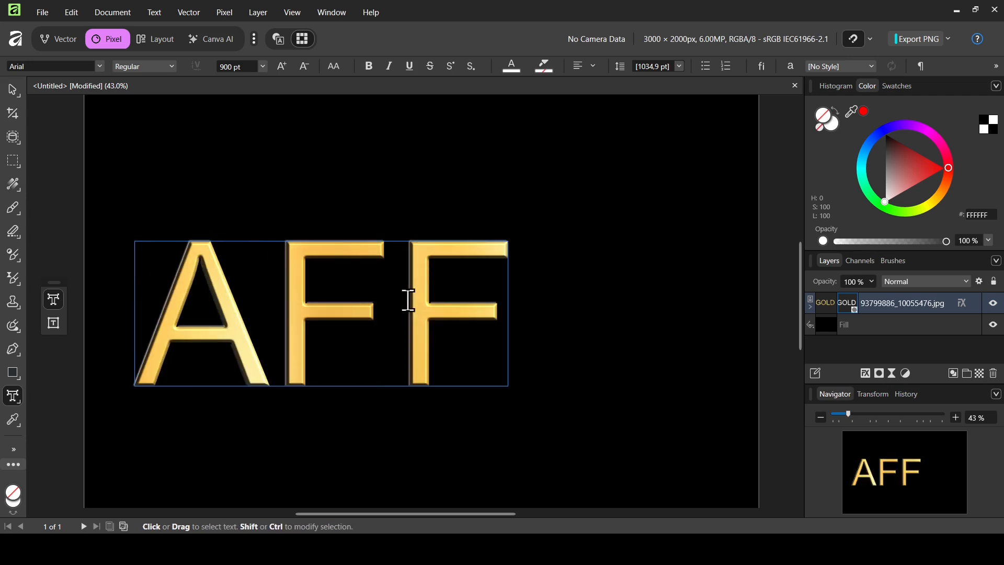
type("INI")
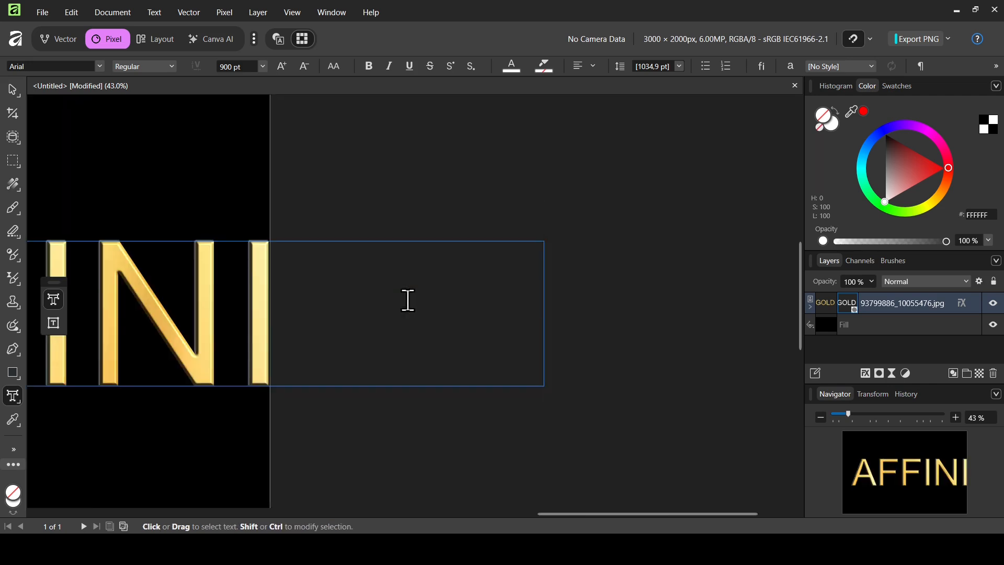
Replace all of the clipping mask's text with GOLD and switch back to the Move Tool.
key("ctrl+a")
type("GO")
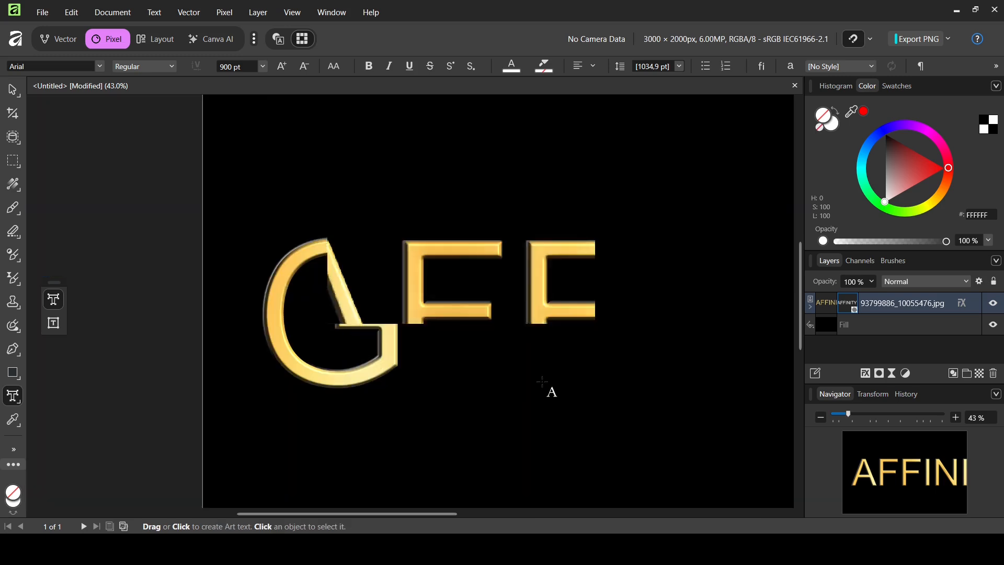
type("LD")
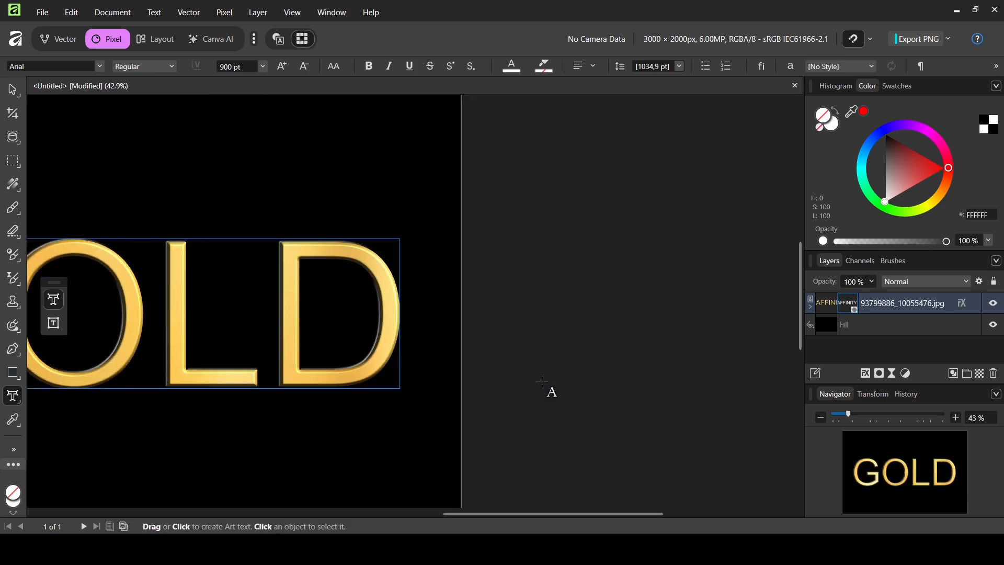
left_click_drag(515, 513, 362, 514)
left_click(12, 89)
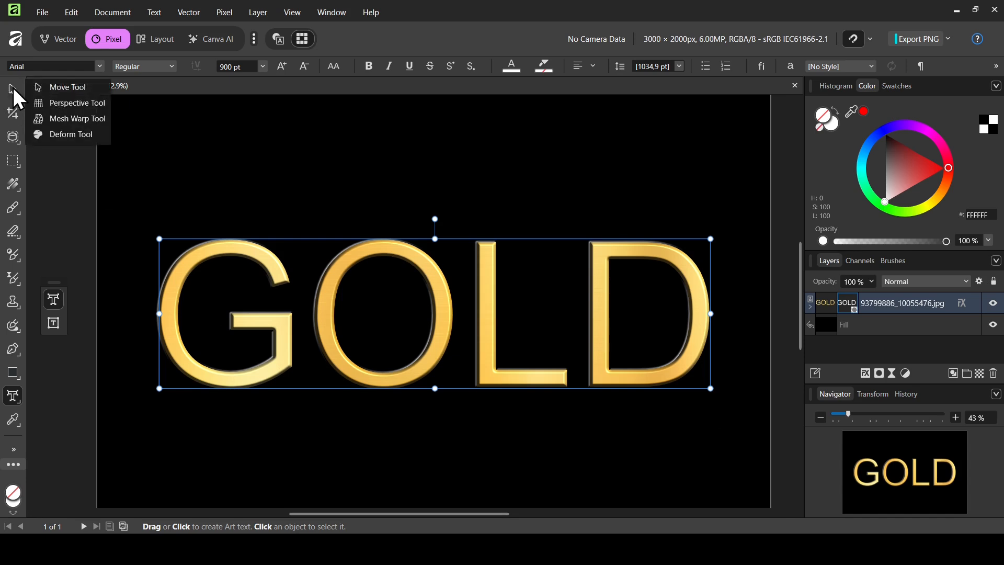
left_click(61, 89)
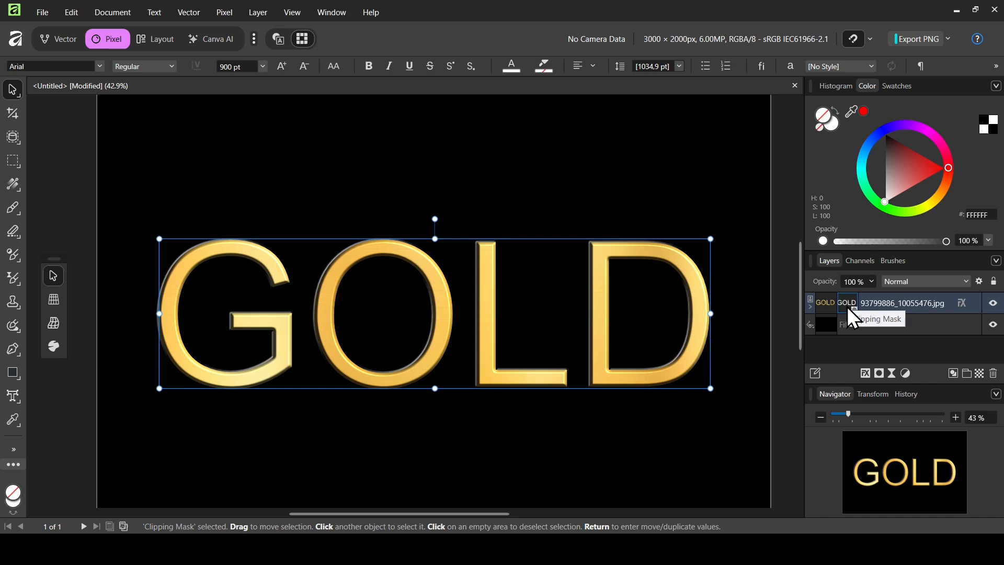
Select the image layer's clipping mask and set its text size to 800 pt.
left_click(827, 309)
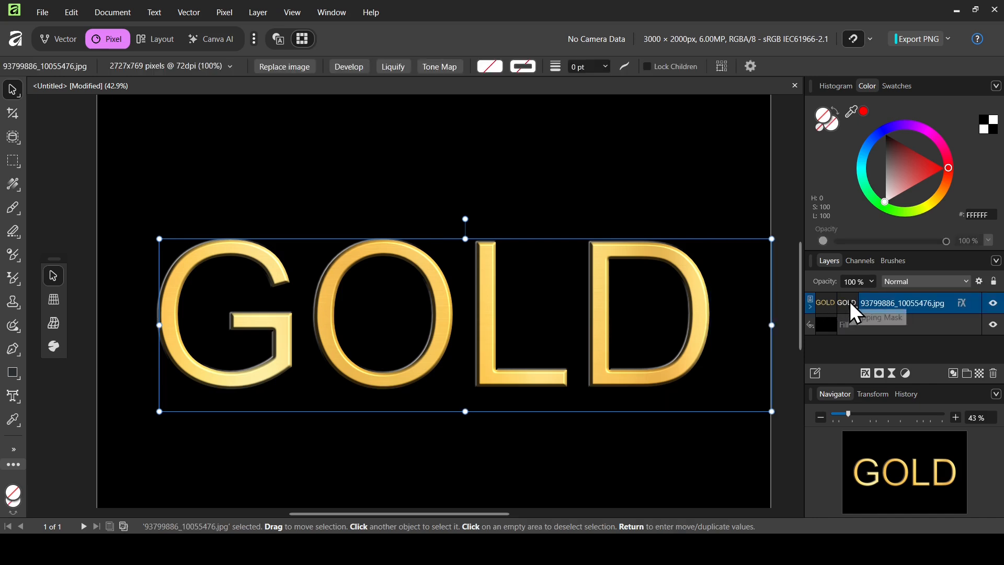
left_click(850, 302)
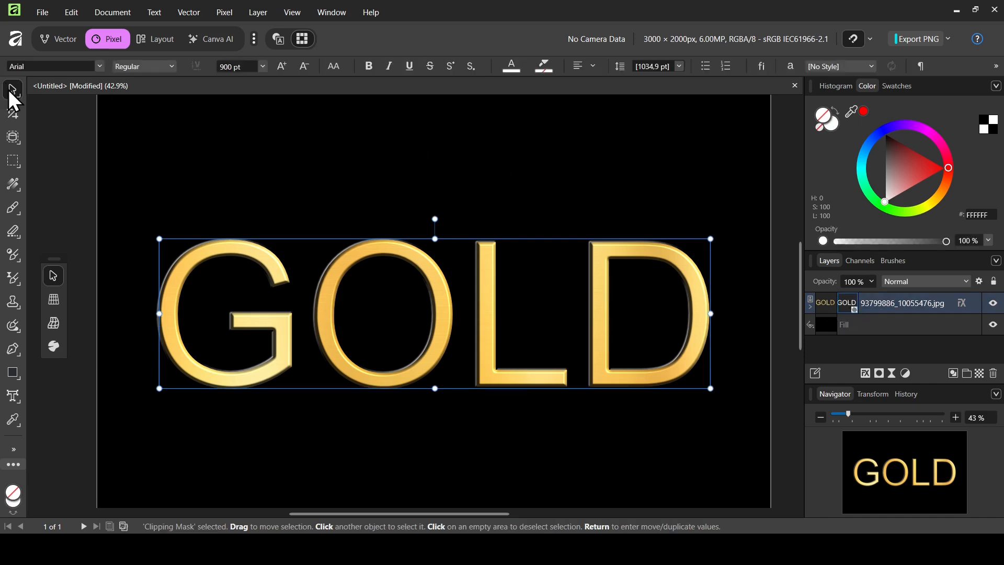
left_click(231, 72)
type("8")
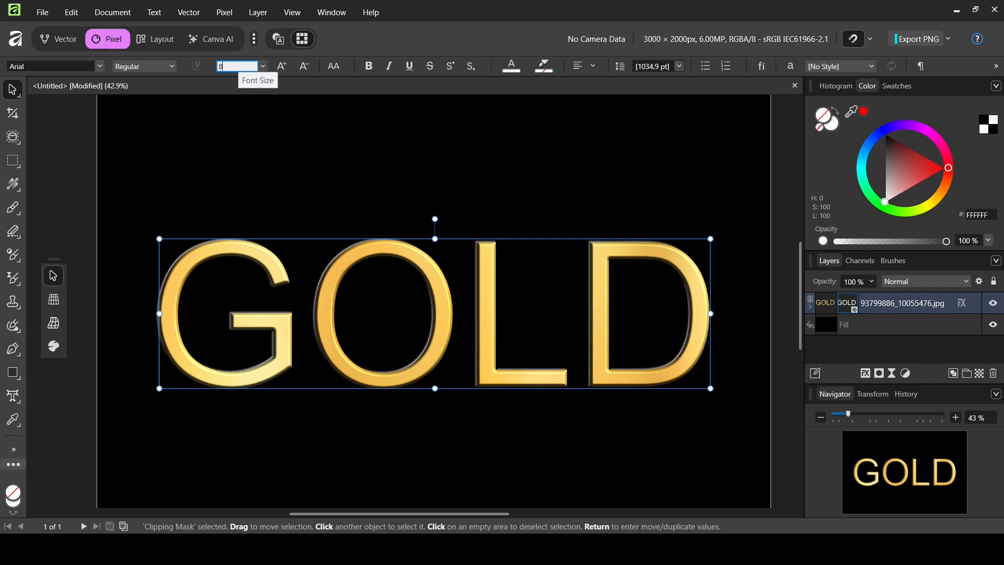
type("00")
key("Return")
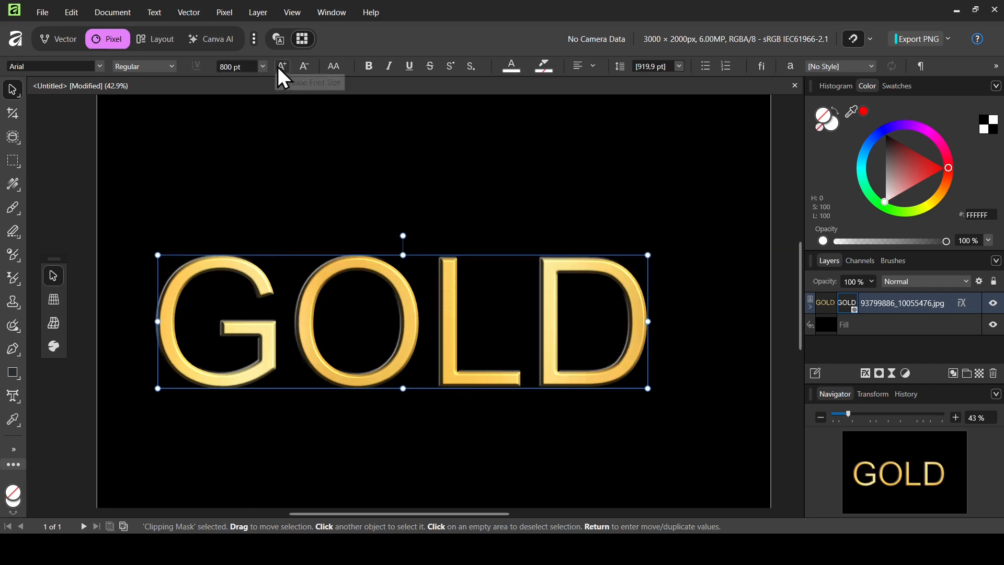
Try bold, italic and underline on the GOLD lettering one after another, removing each style again.
left_click(369, 66)
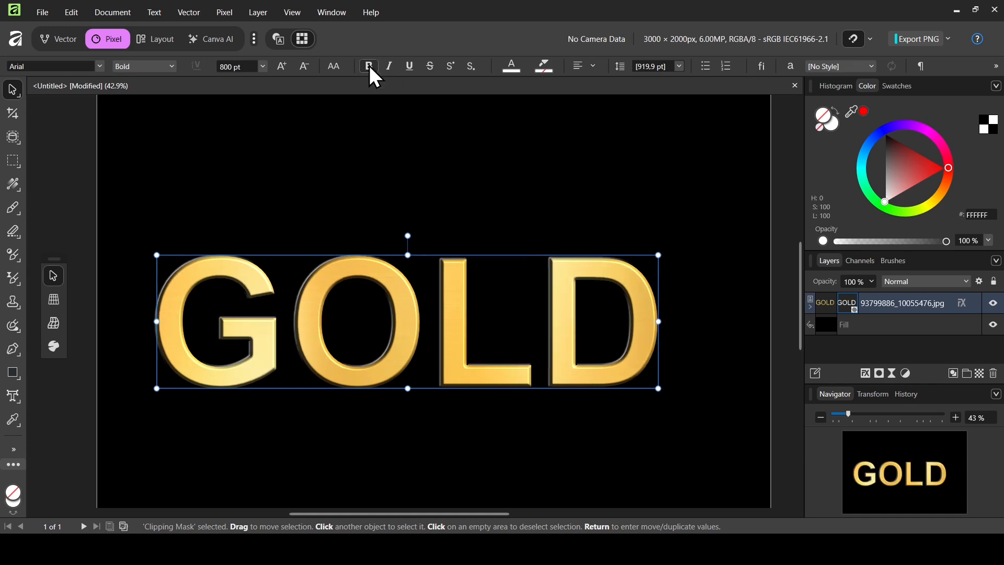
left_click(369, 66)
left_click(391, 65)
left_click(391, 65)
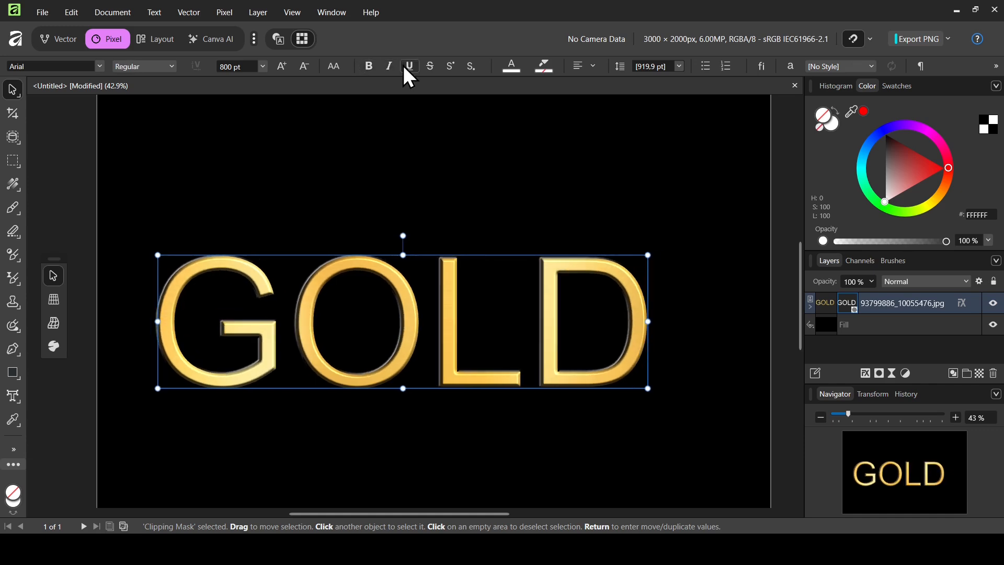
left_click(409, 67)
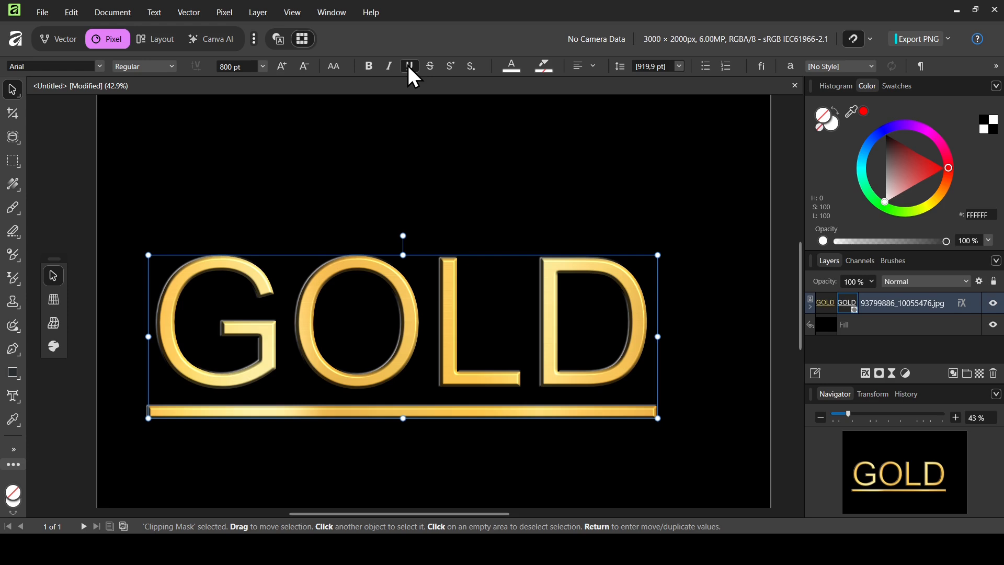
left_click(409, 67)
Try the Anton font on the GOLD lettering, and replace it with Crimson Text in bold.
left_click(103, 68)
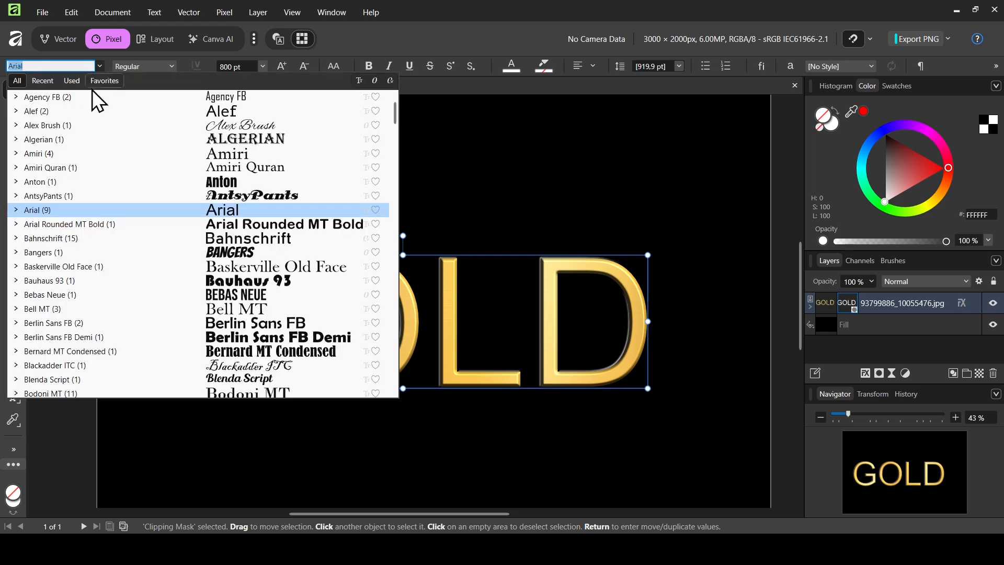
left_click(74, 180)
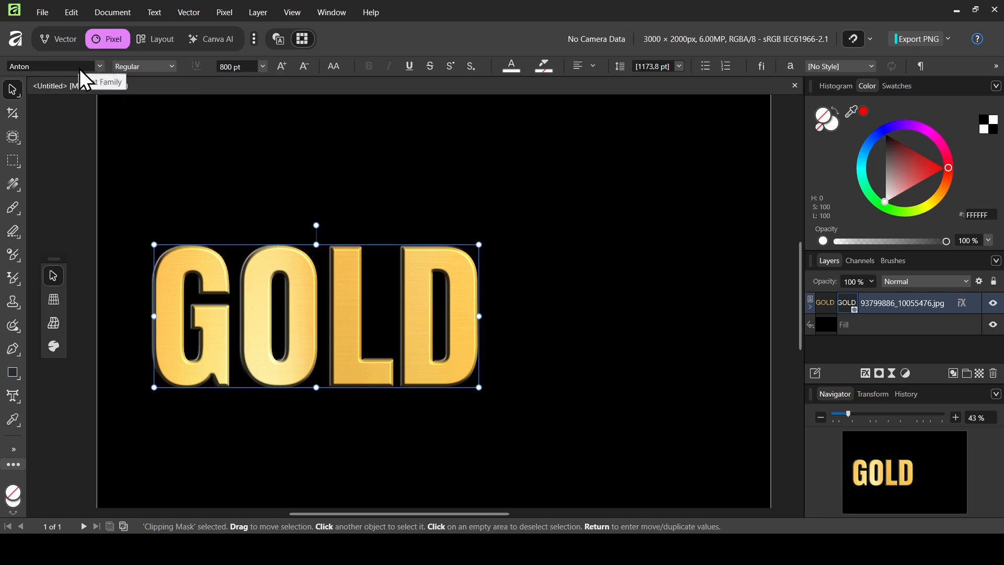
left_click(100, 68)
type("Crimson Text")
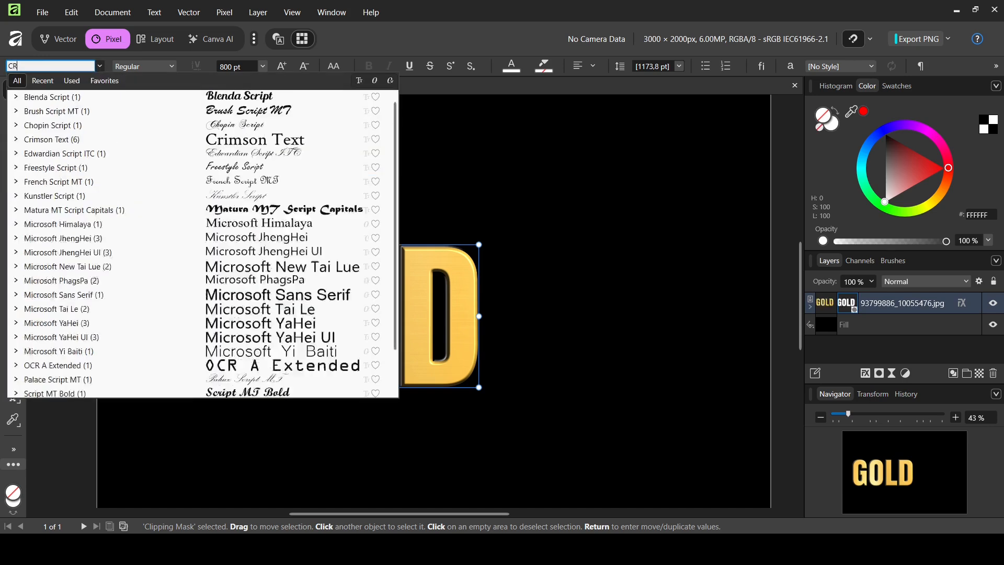
left_click(81, 94)
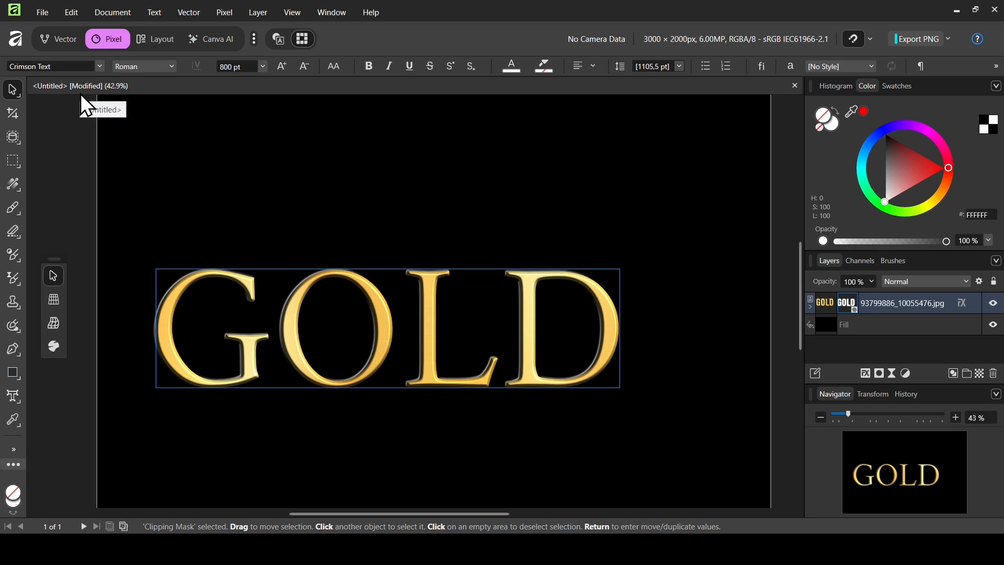
left_click(373, 66)
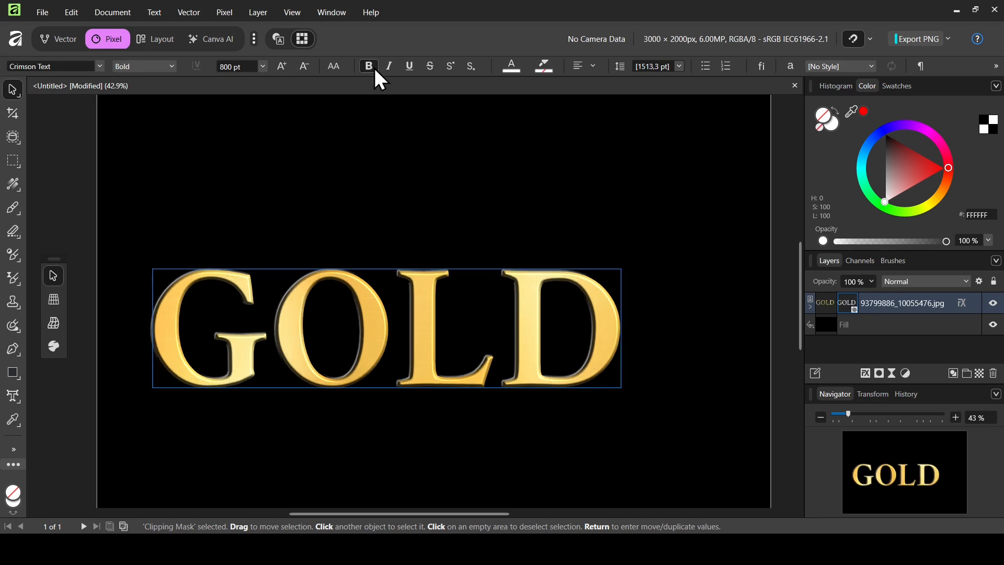
Change the font size of the bold GOLD lettering.
left_click(237, 66)
type("1")
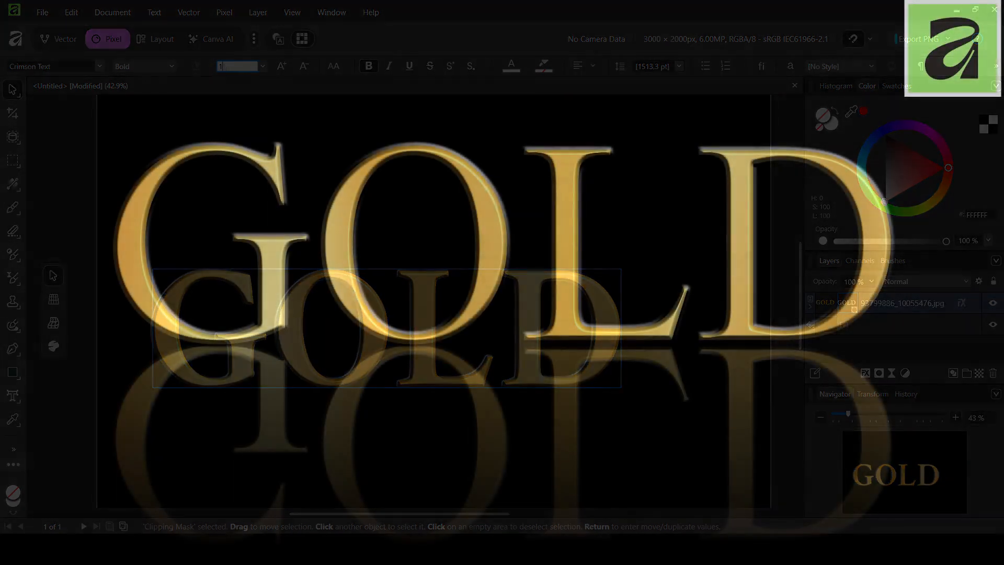